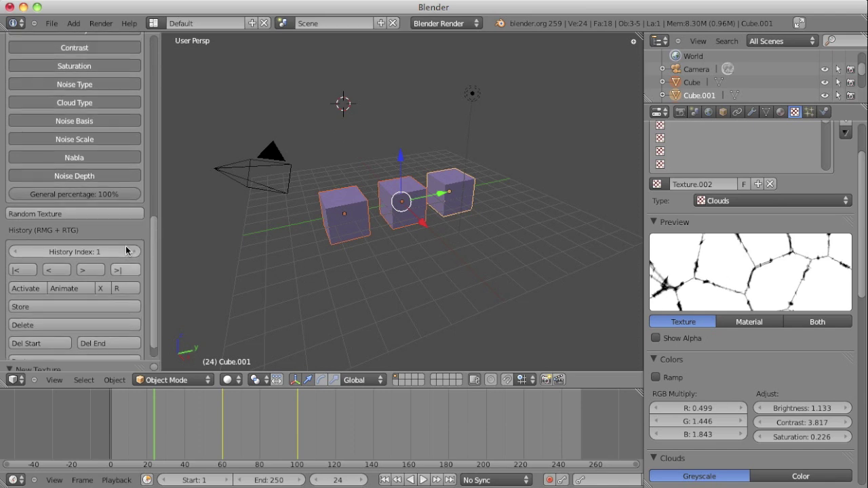
Step: Show the Gyes tools and keep the Random Texture Generator (RTG) selected
click(99, 171)
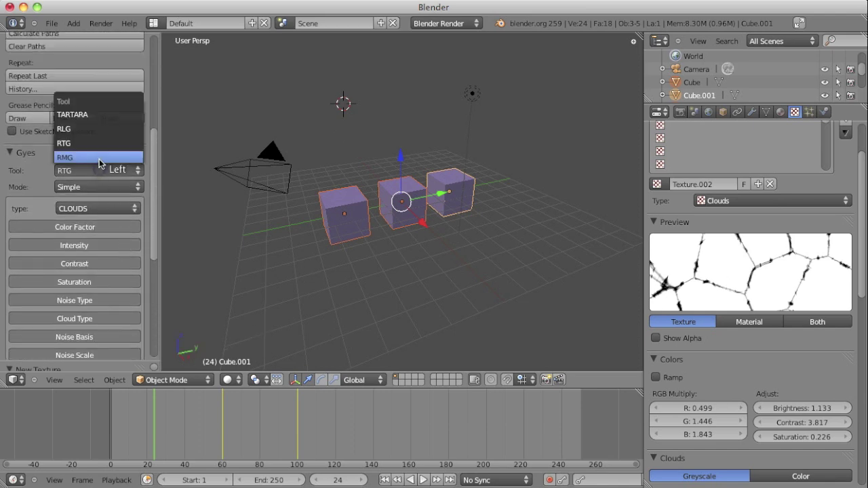
click(96, 143)
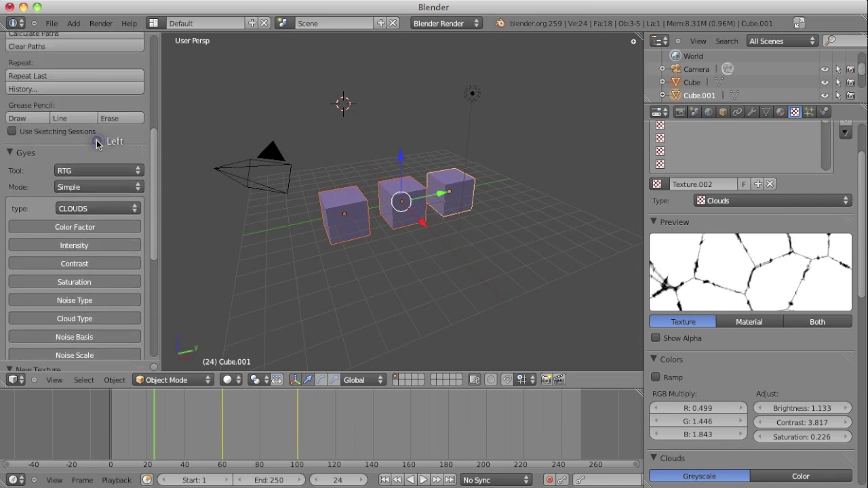
scroll(106, 239, down, 5)
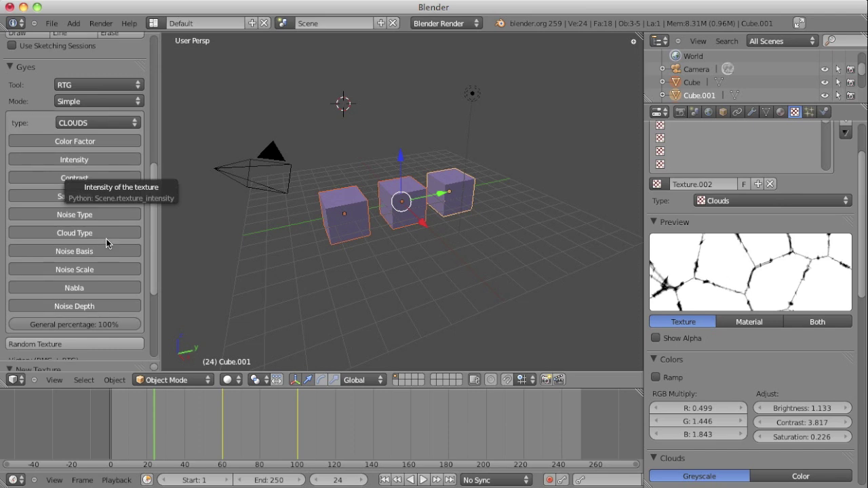
Step: Change the Gyes texture type from CLOUDS to RANDOM
click(97, 122)
click(97, 137)
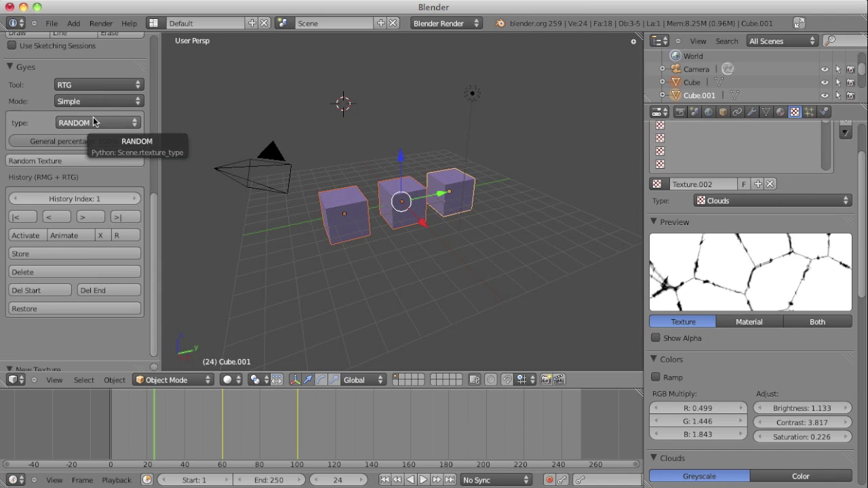
click(94, 121)
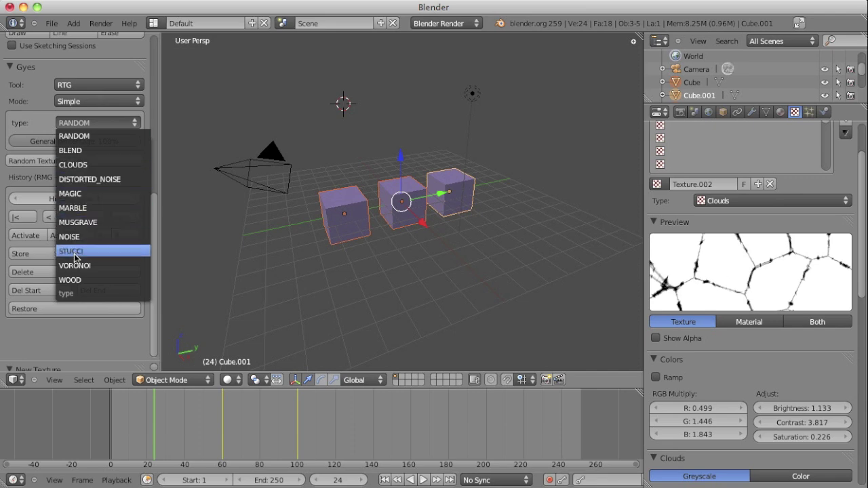
click(88, 140)
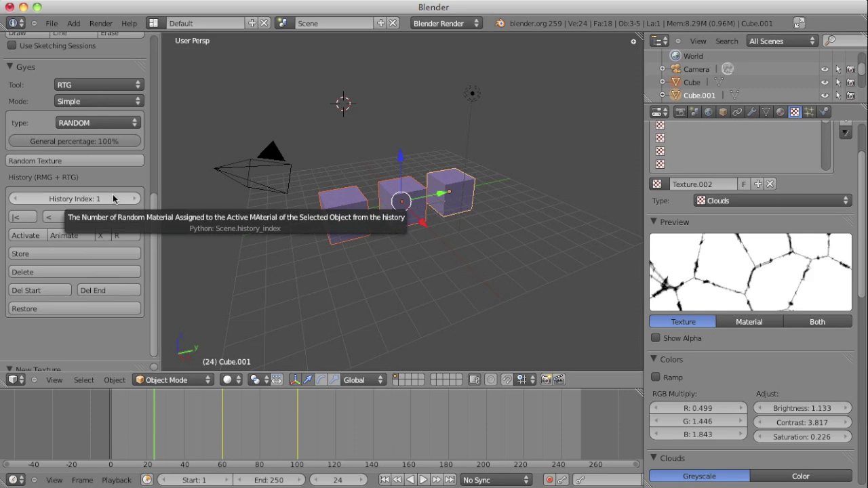
click(104, 124)
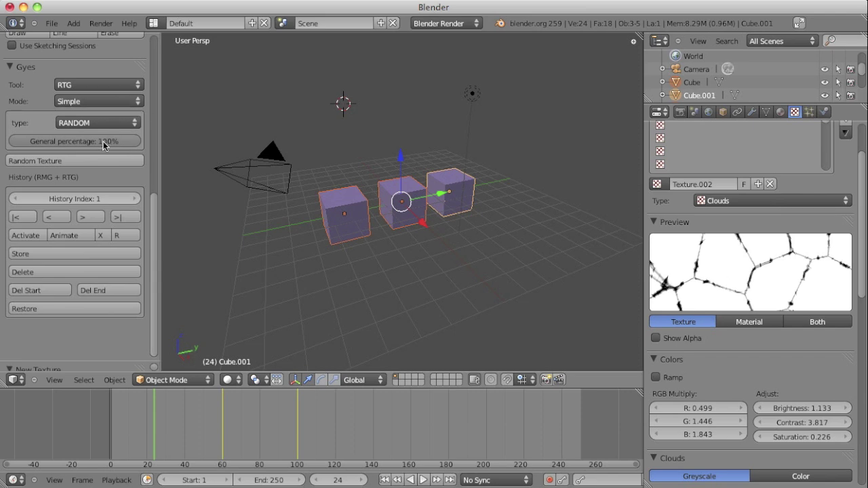
Step: Regenerate Texture.002 repeatedly through Blend, Noise, Voronoi and Distorted Noise until it becomes Marble
click(93, 160)
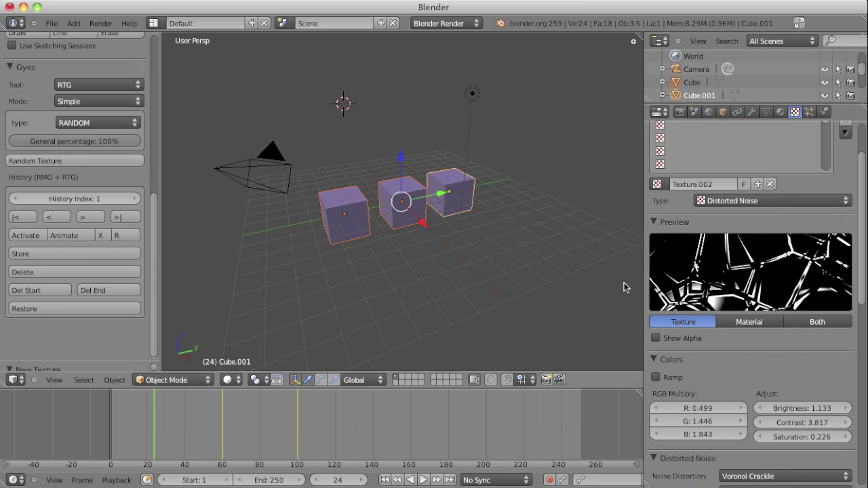
click(77, 161)
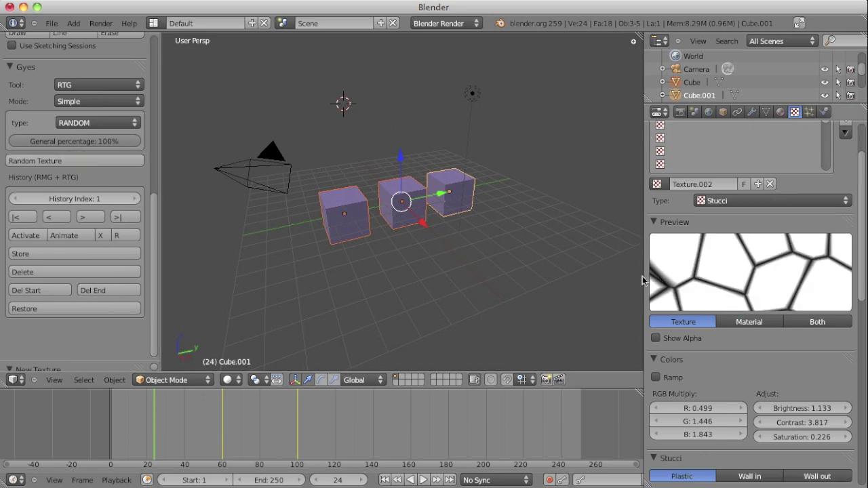
click(77, 160)
click(76, 161)
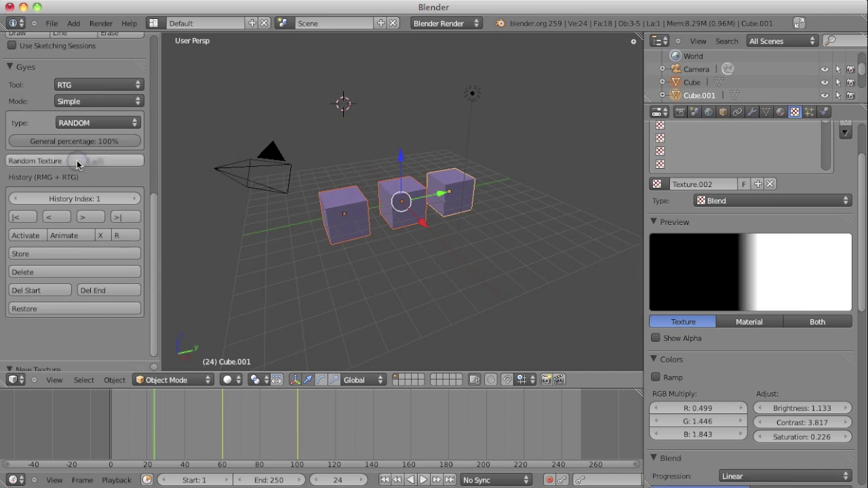
click(76, 161)
click(76, 161)
click(77, 161)
click(76, 161)
click(76, 161)
click(77, 160)
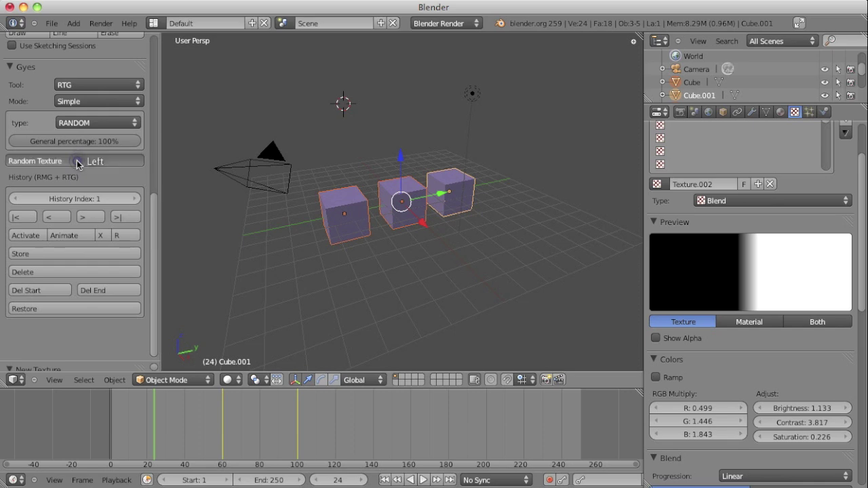
click(77, 160)
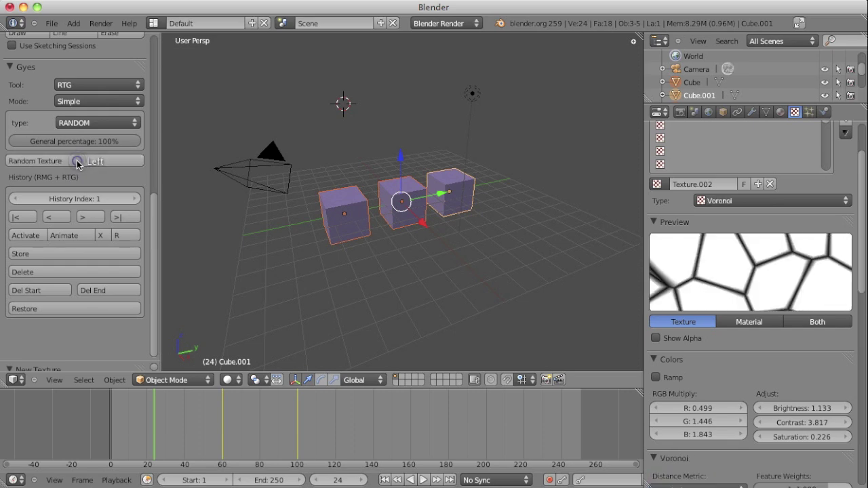
click(76, 160)
click(76, 160)
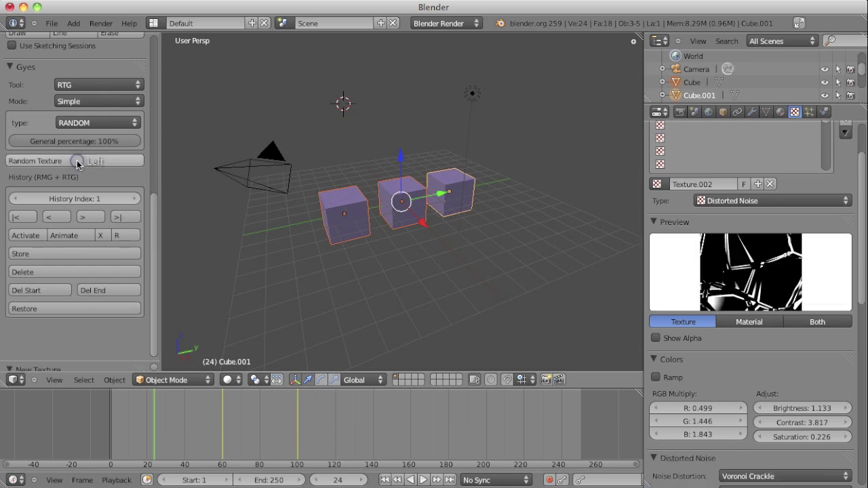
click(77, 161)
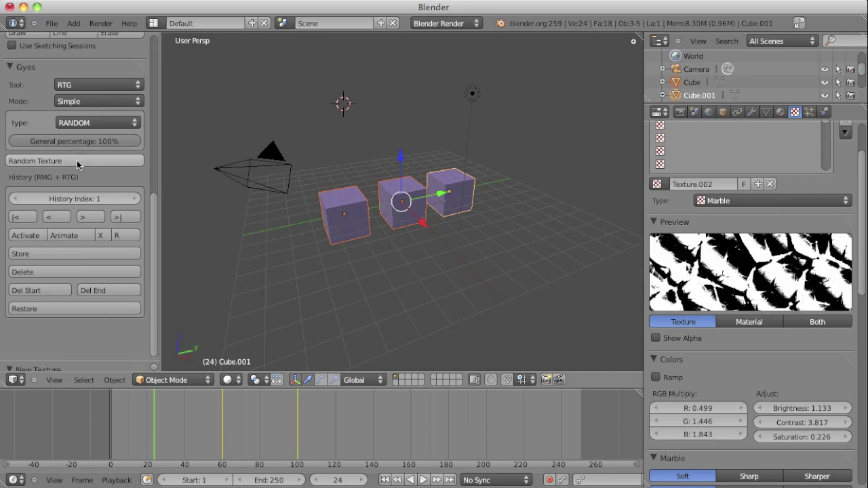
click(105, 123)
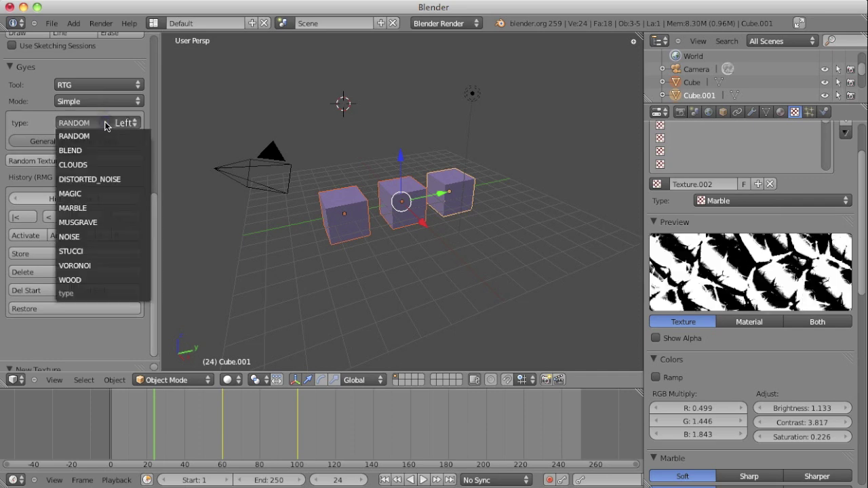
Step: Set the Gyes type back to CLOUDS and apply a fresh random Clouds texture to the cube
click(93, 164)
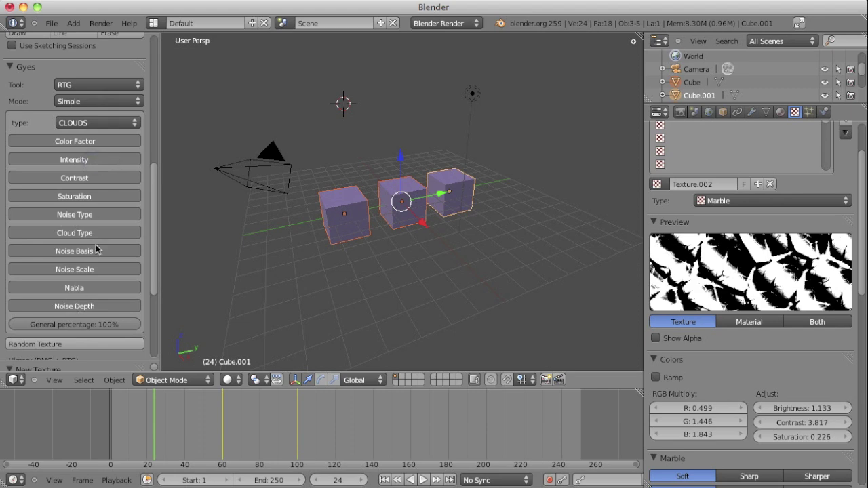
click(80, 344)
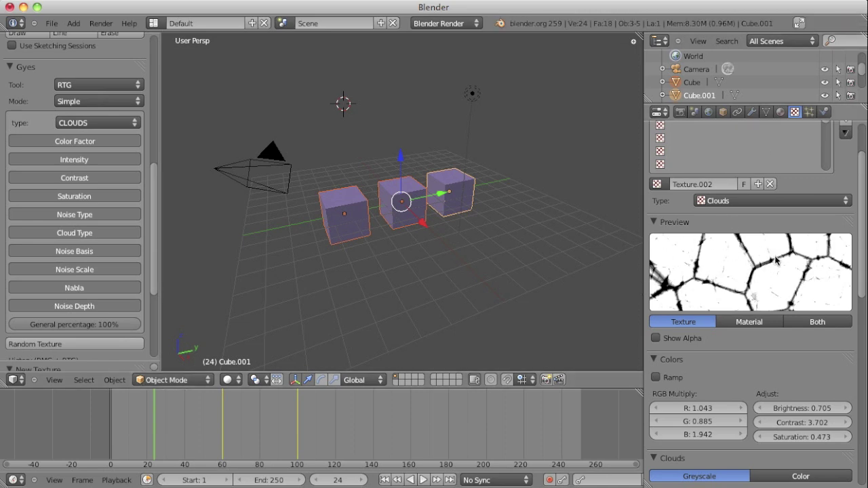
Step: Make Texture.002 influence Normal at -1.126 instead of diffuse colour
scroll(795, 141, up, 2)
scroll(795, 141, down, 15)
scroll(795, 141, down, 5)
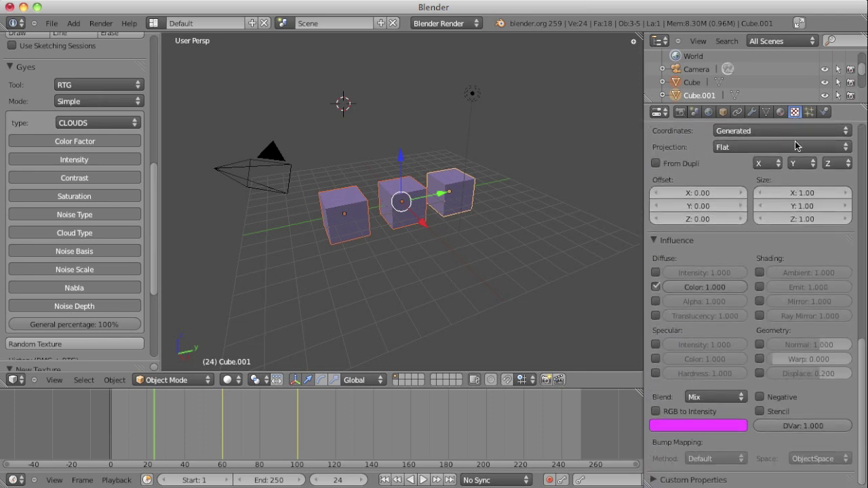
click(761, 346)
click(656, 287)
scroll(718, 281, up, 20)
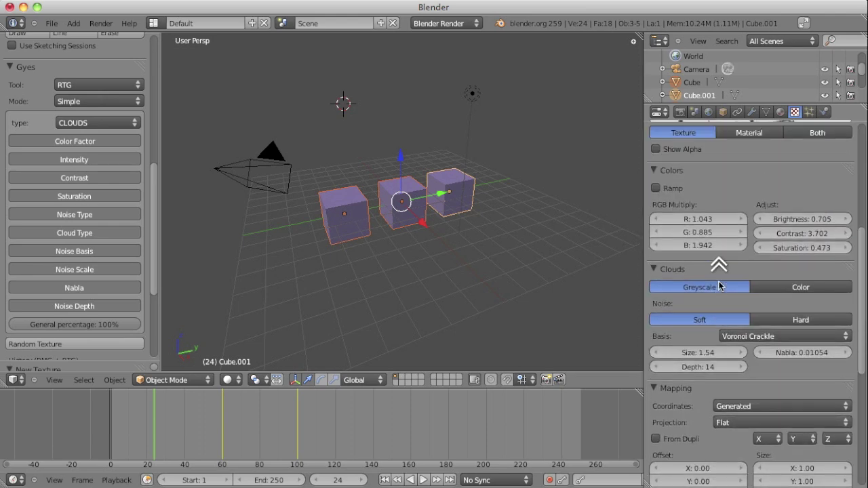
Step: Show Cube.001's Random.003 material settings and widen the Properties editor
click(780, 112)
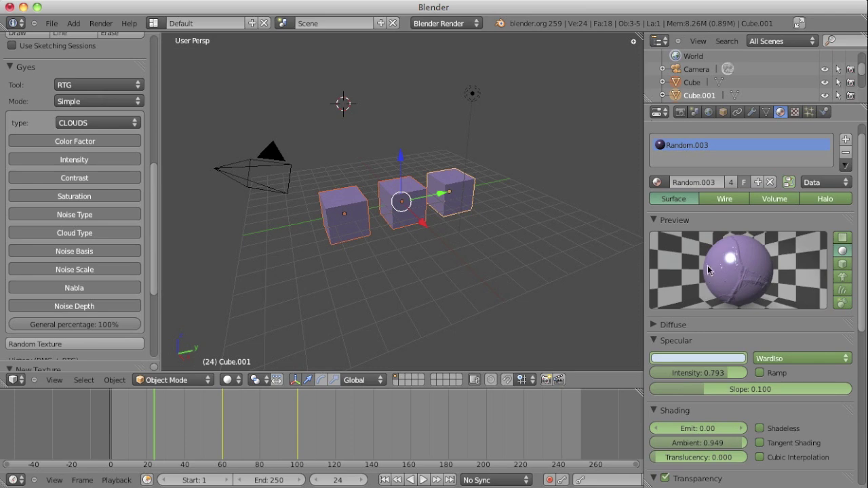
click(795, 112)
scroll(772, 308, down, 10)
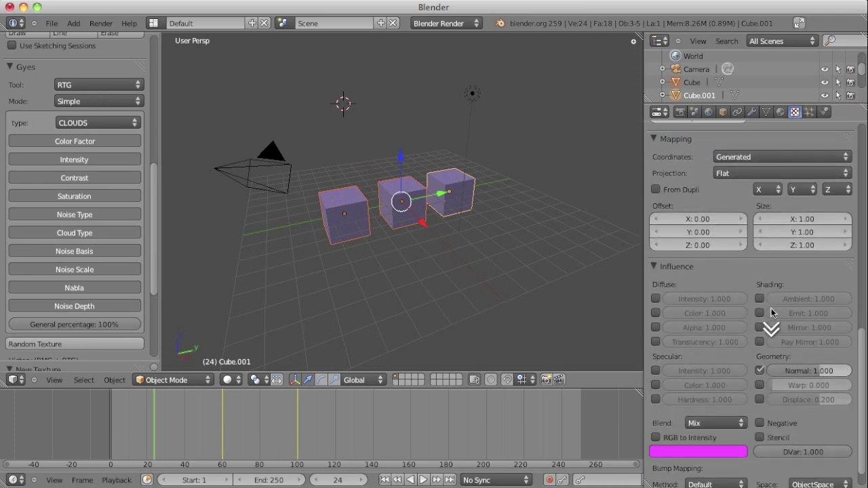
scroll(771, 308, down, 1)
mouse_move(818, 351)
mouse_down()
mouse_move(791, 352)
mouse_move(802, 350)
mouse_up()
scroll(801, 316, up, 15)
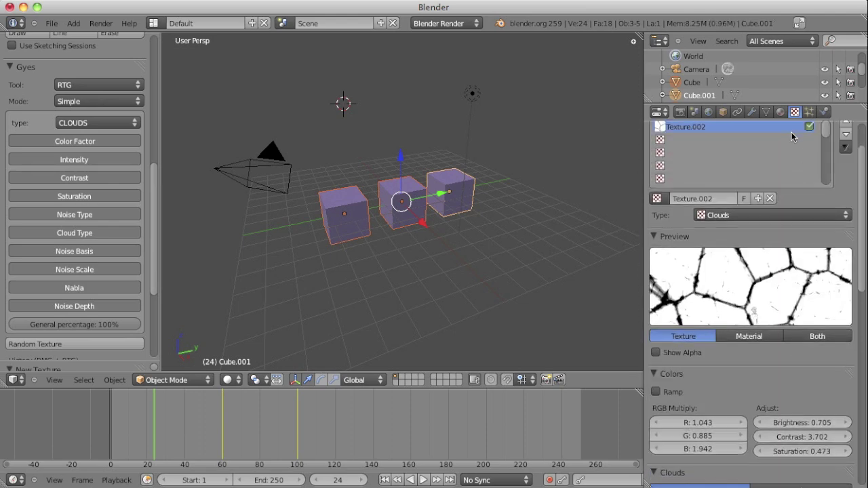
click(780, 113)
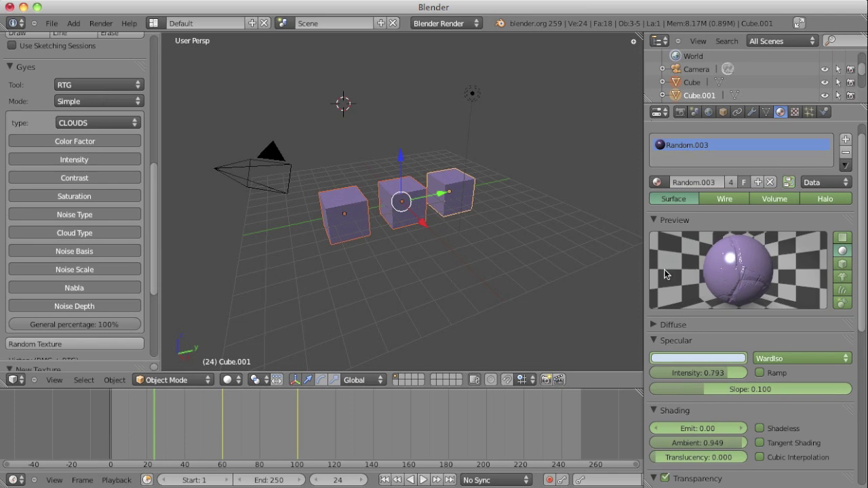
drag(645, 267, 620, 268)
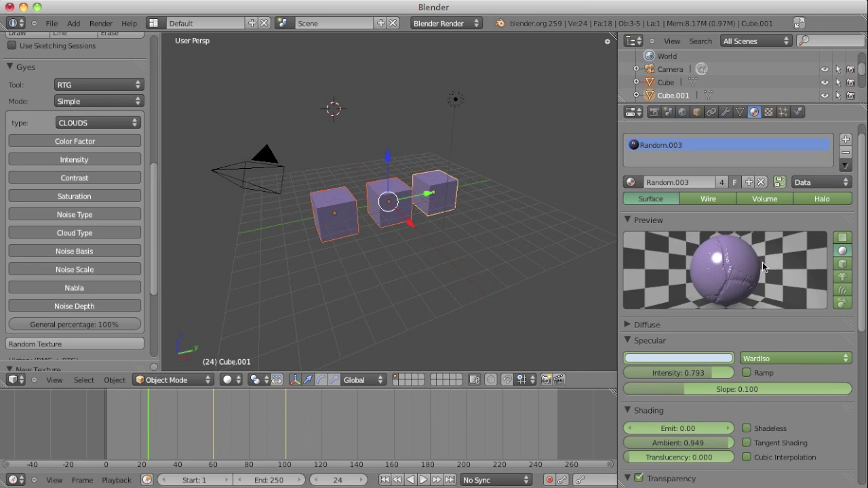
Step: Return to the Texture tab and set the preview to Both texture and material
click(770, 113)
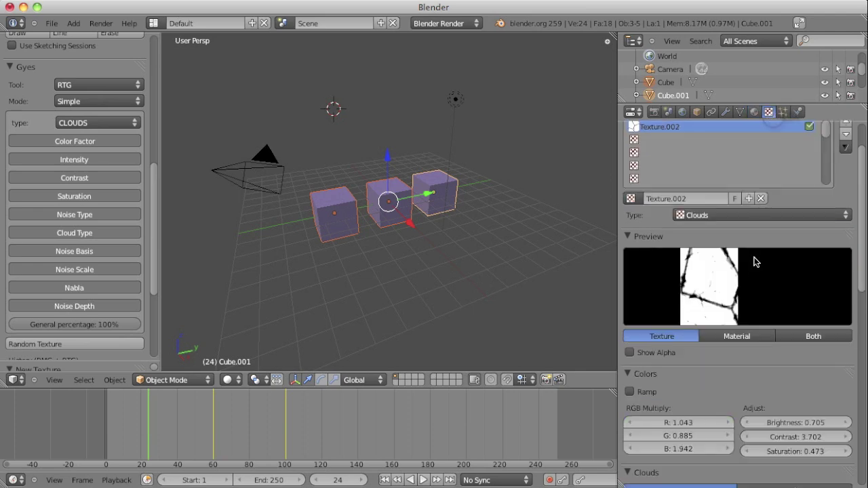
click(750, 336)
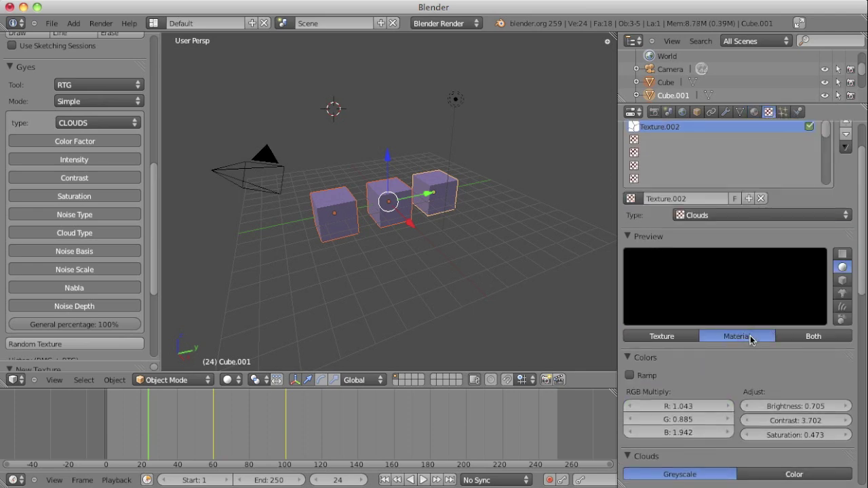
click(797, 337)
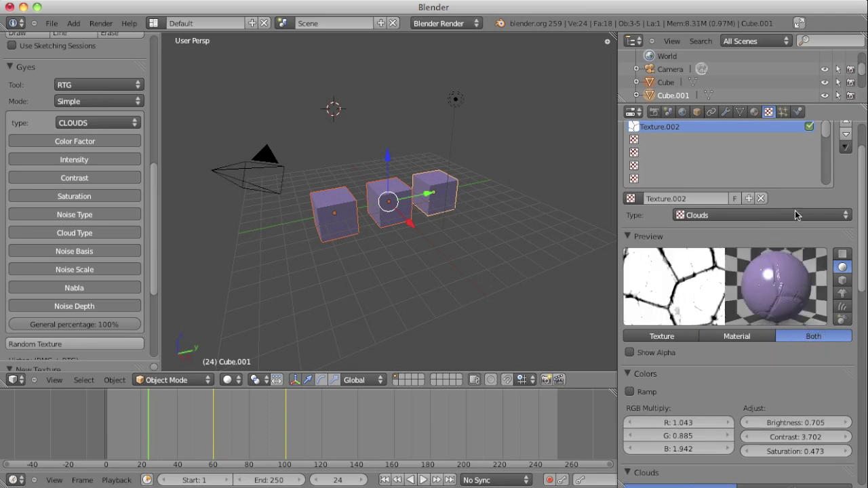
Step: Re-randomize Clouds to RGB 1.262/1.934/0.494, brightness 0.936, contrast 5.000, saturation 0.805, previewing the material
click(88, 344)
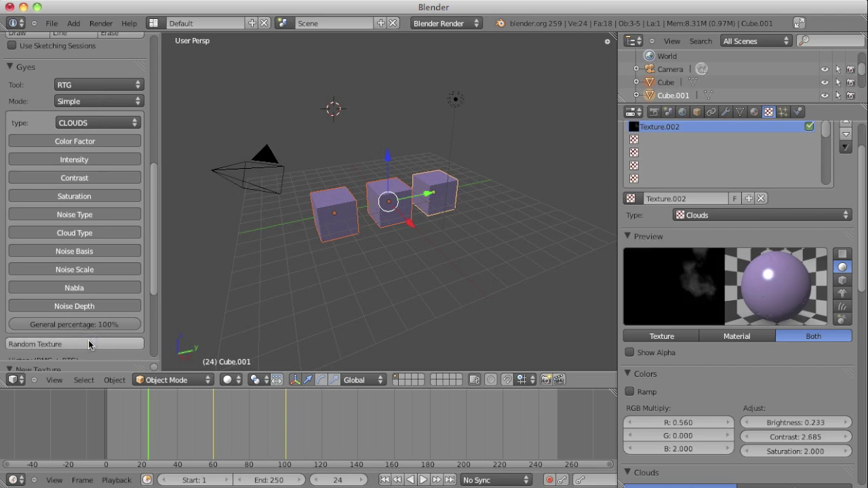
click(88, 340)
click(89, 343)
click(88, 343)
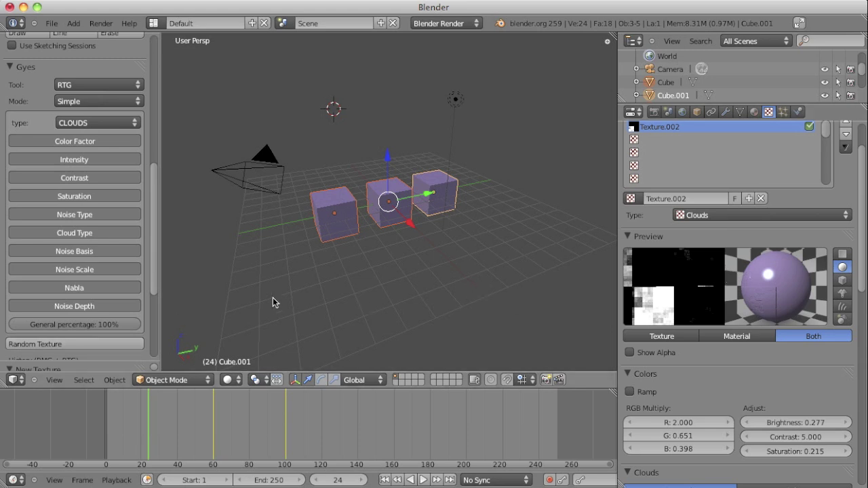
click(91, 344)
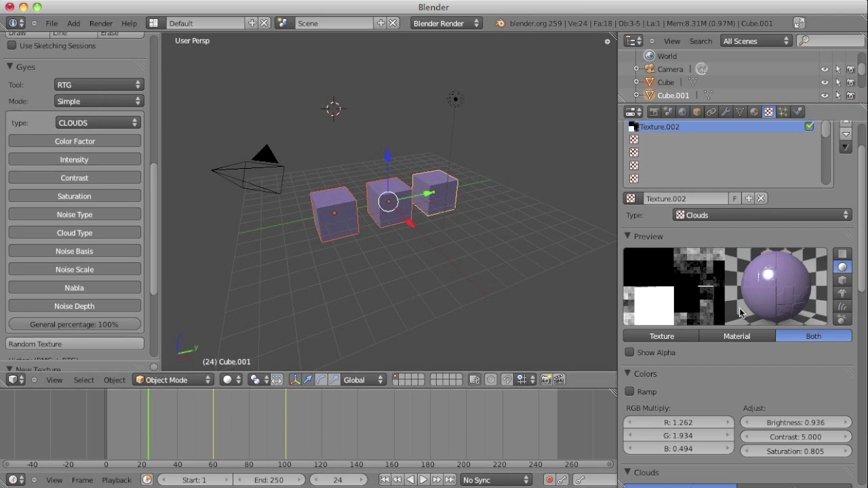
click(737, 337)
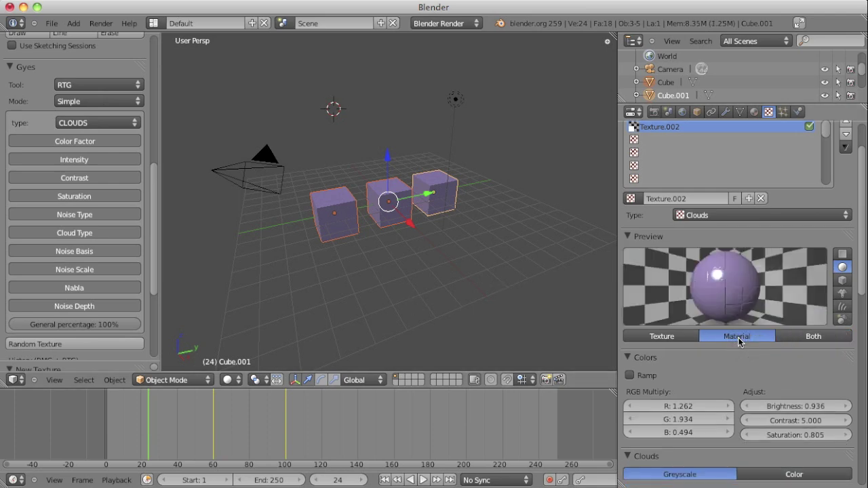
Step: Preview the texture only and regenerate at 100%, giving brightness 2.000, contrast 4.528, saturation 0.000
click(662, 337)
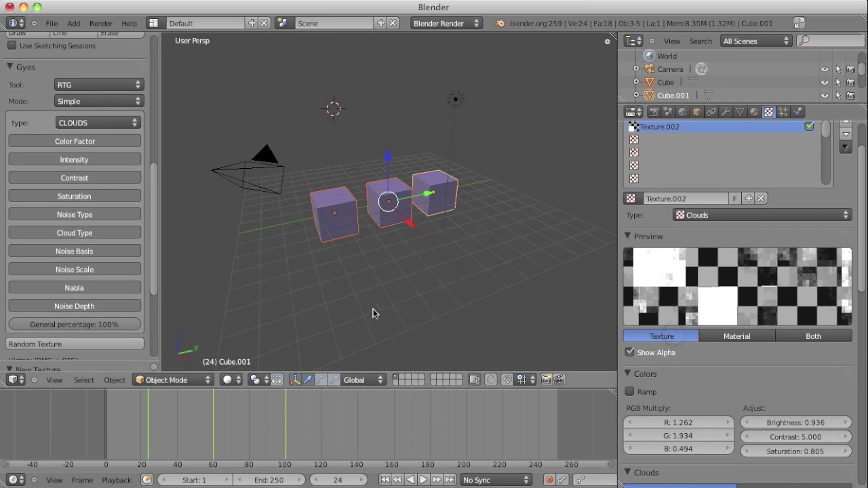
click(82, 322)
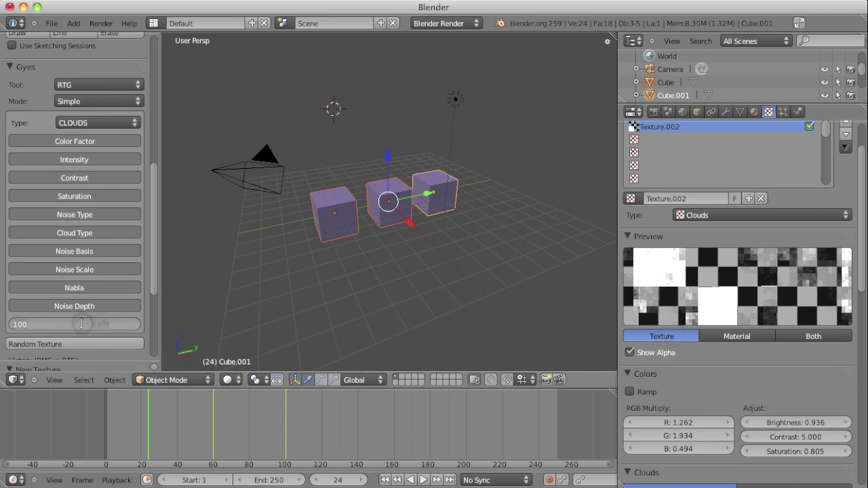
click(90, 343)
click(91, 344)
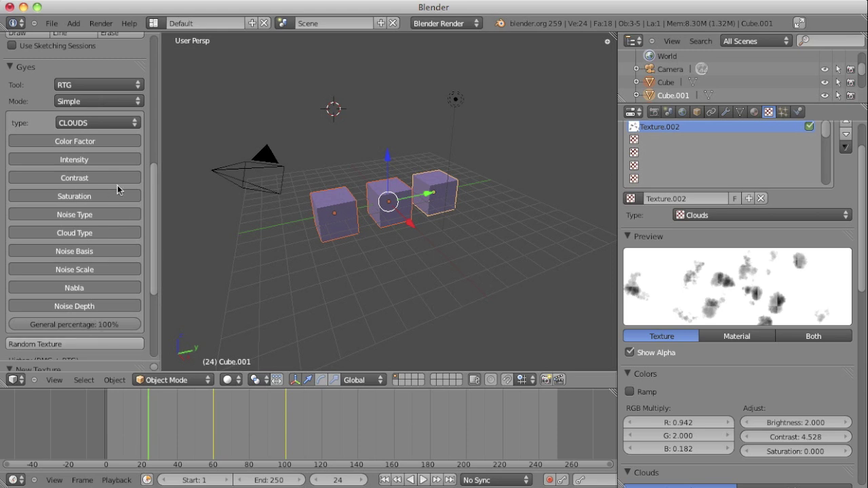
scroll(117, 185, up, 2)
scroll(118, 186, down, 3)
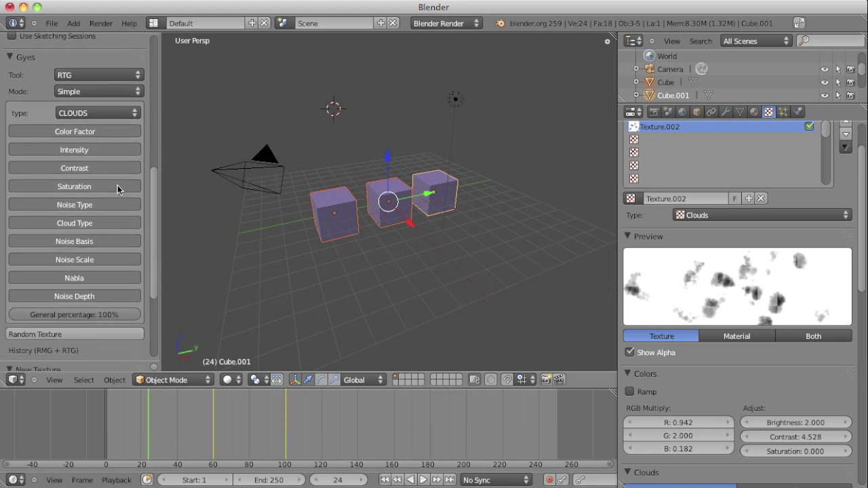
Step: Switch Gyes to Simple percentage mode and set Color Factor randomisation to 46%
click(92, 91)
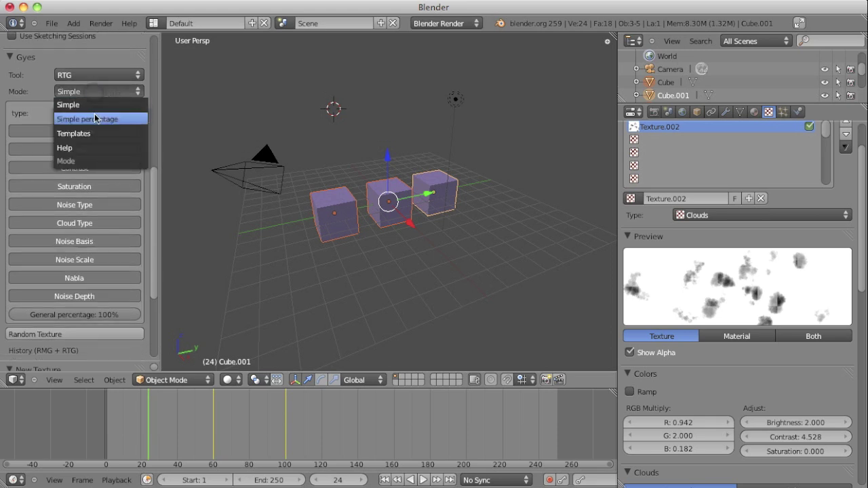
click(95, 119)
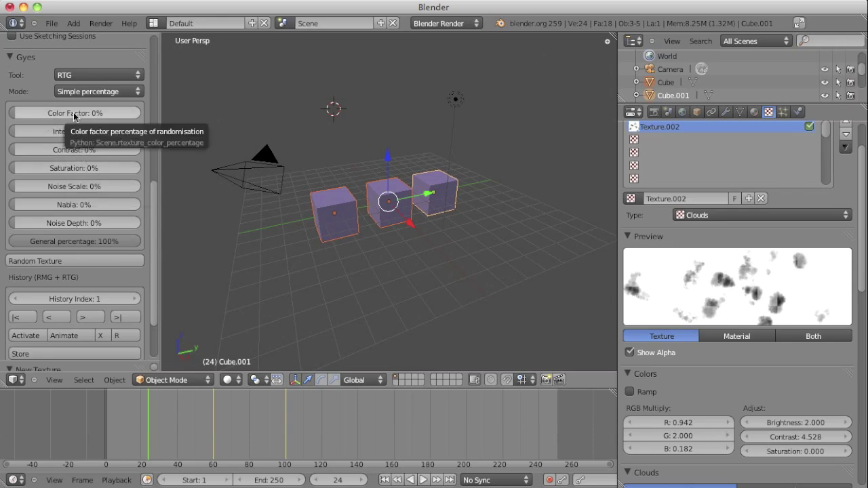
drag(73, 112, 86, 119)
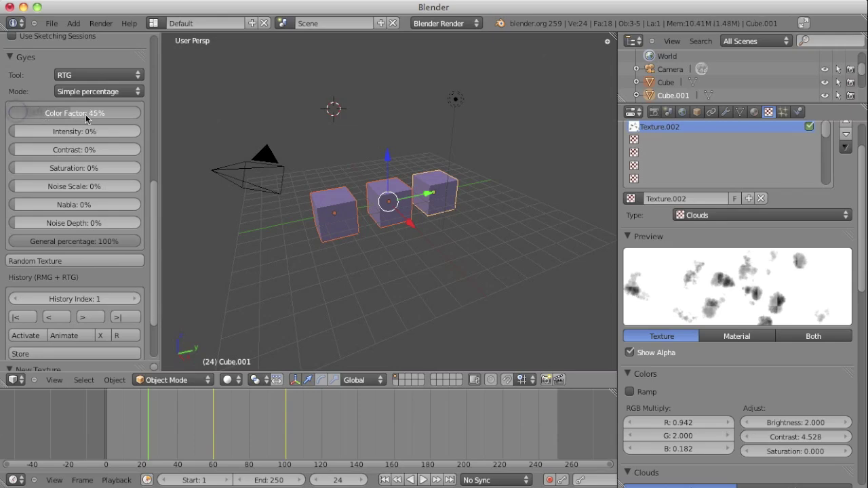
click(76, 114)
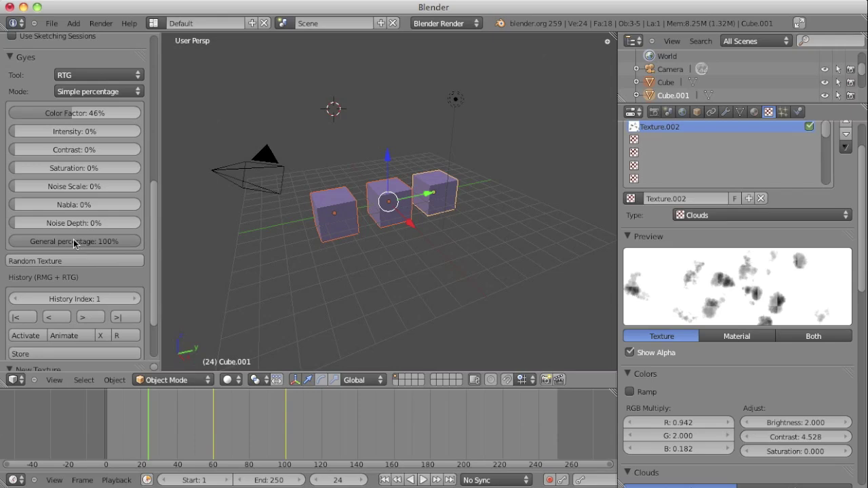
Step: In Simple mode, exclude intensity and contrast from randomisation
click(103, 88)
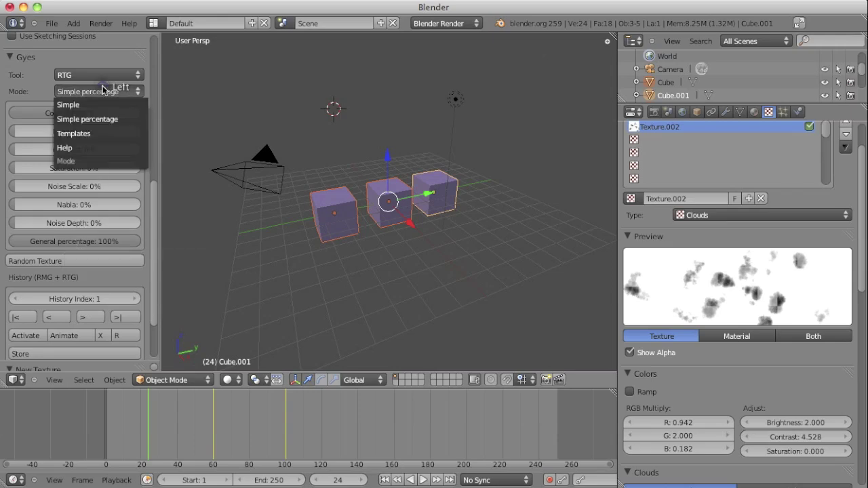
click(97, 108)
click(93, 148)
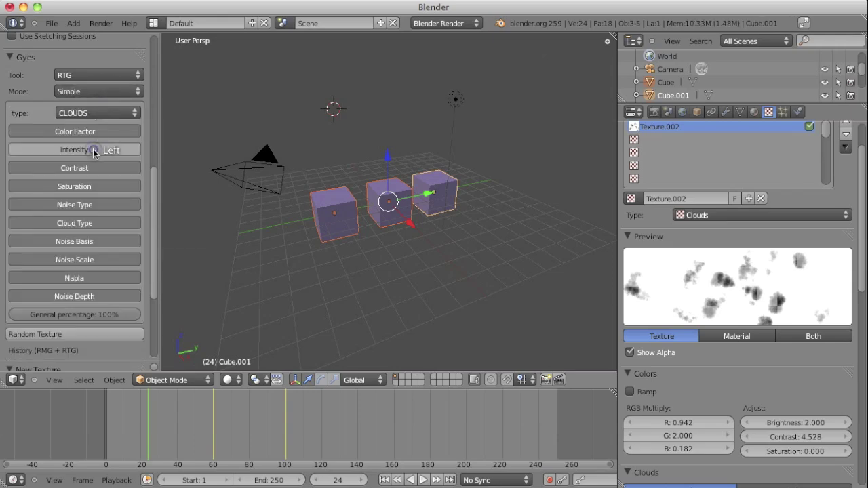
Step: Return to Simple percentage mode and set Saturation randomisation to 21%
click(93, 89)
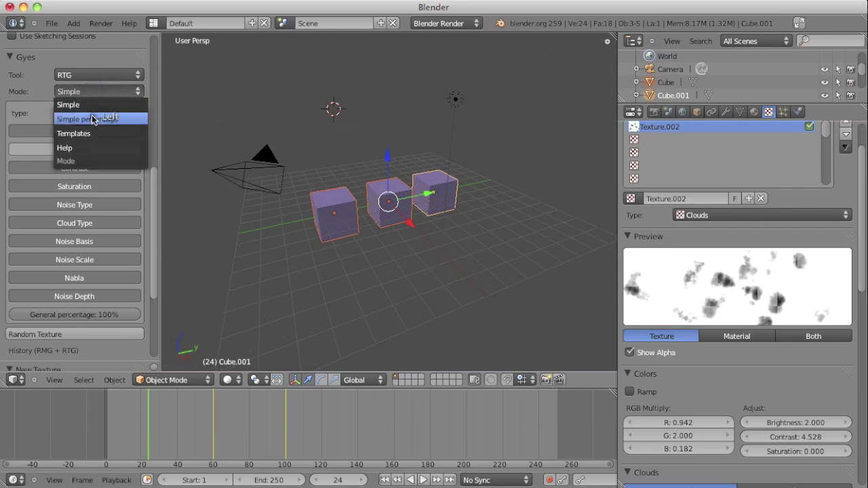
click(91, 115)
drag(25, 175, 47, 171)
scroll(787, 360, down, 3)
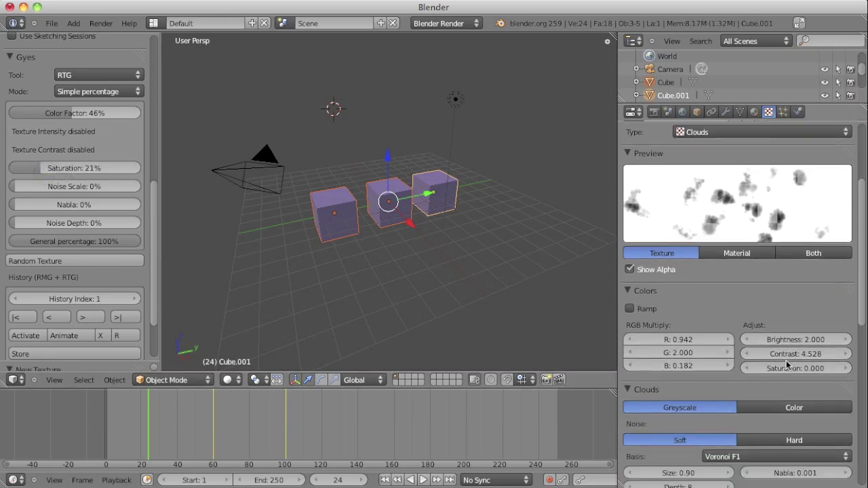